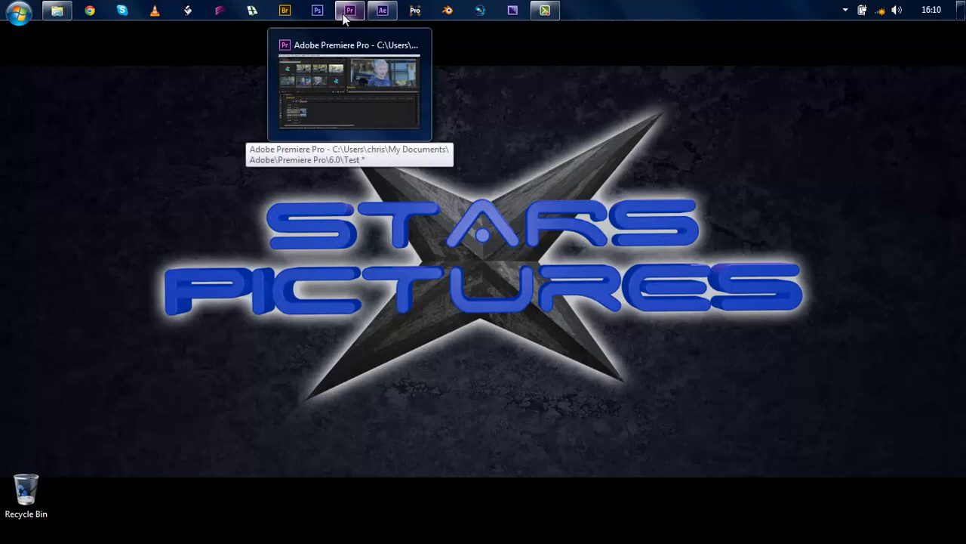
- Switch to Premiere Pro, preview the start of Sequence 02 and move the playhead to 00:00:10:00
{"action": "left_click", "coordinate": [344, 15]}
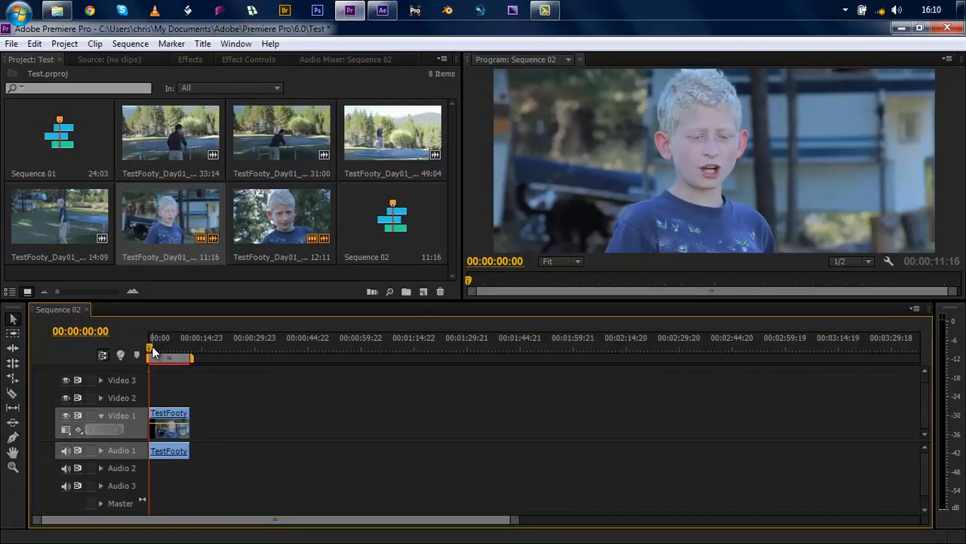
{"action": "key", "text": "space"}
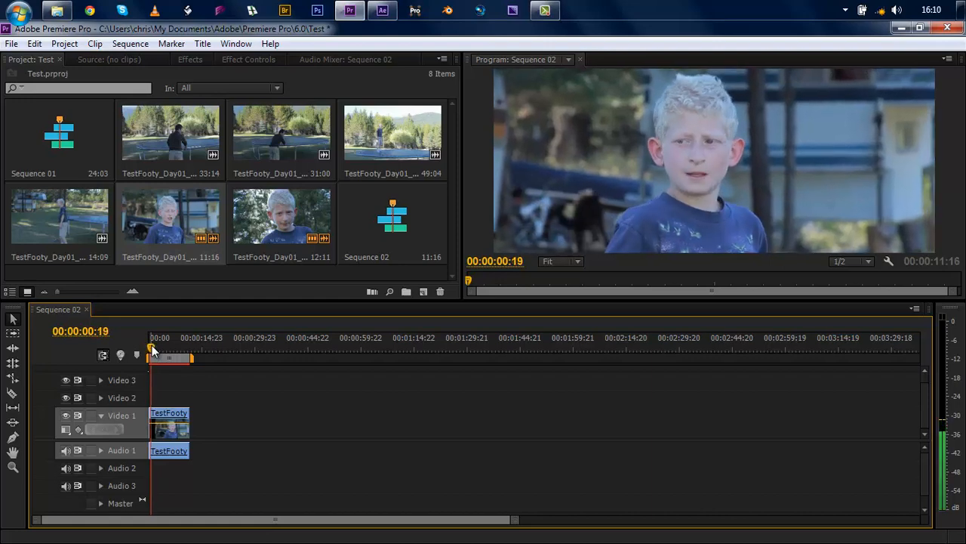
{"action": "key", "text": "space"}
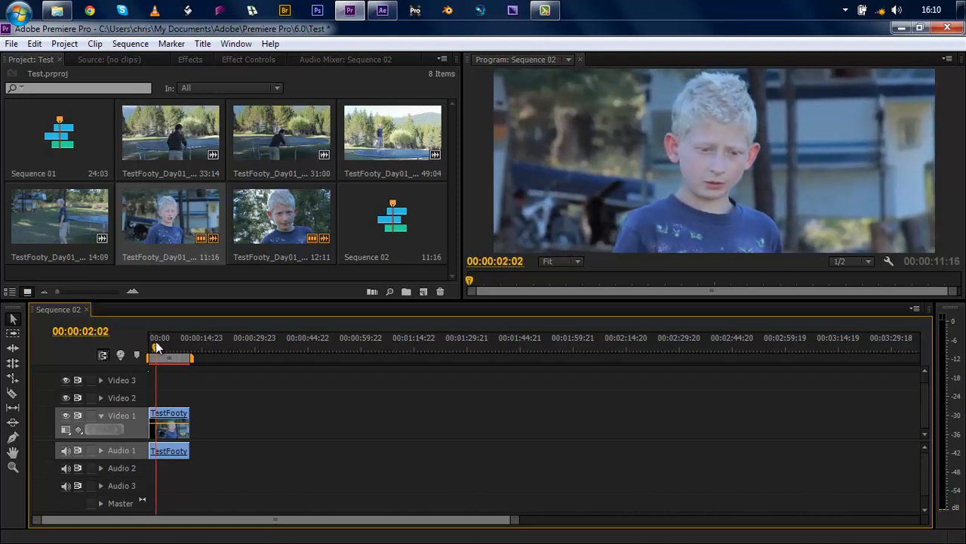
{"action": "left_click_drag", "start_coordinate": [157, 348], "coordinate": [187, 356]}
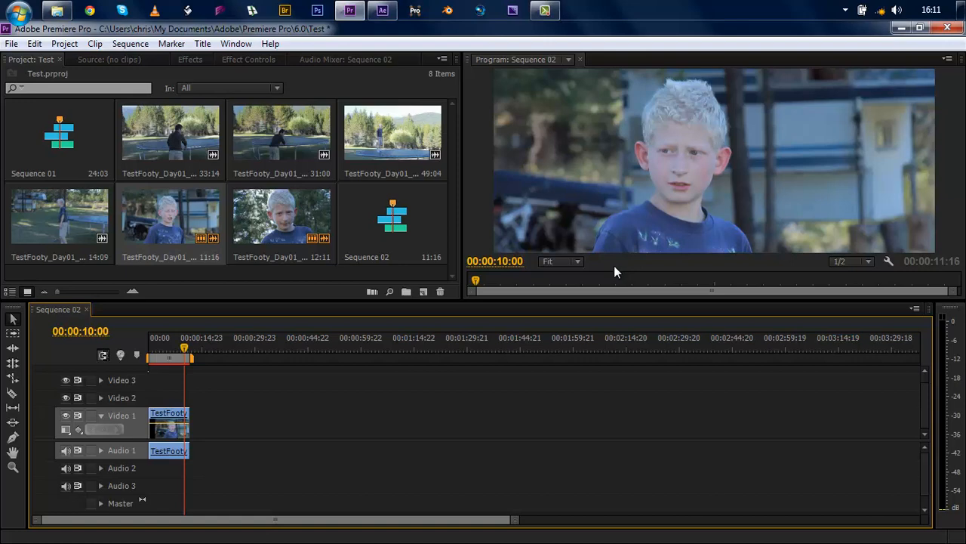
- Bring the TestFooty clip from Sequence 02 into Comp 1 in After Effects and move the time indicator to 0:00:10:09
{"action": "left_click_drag", "start_coordinate": [215, 418], "coordinate": [169, 447]}
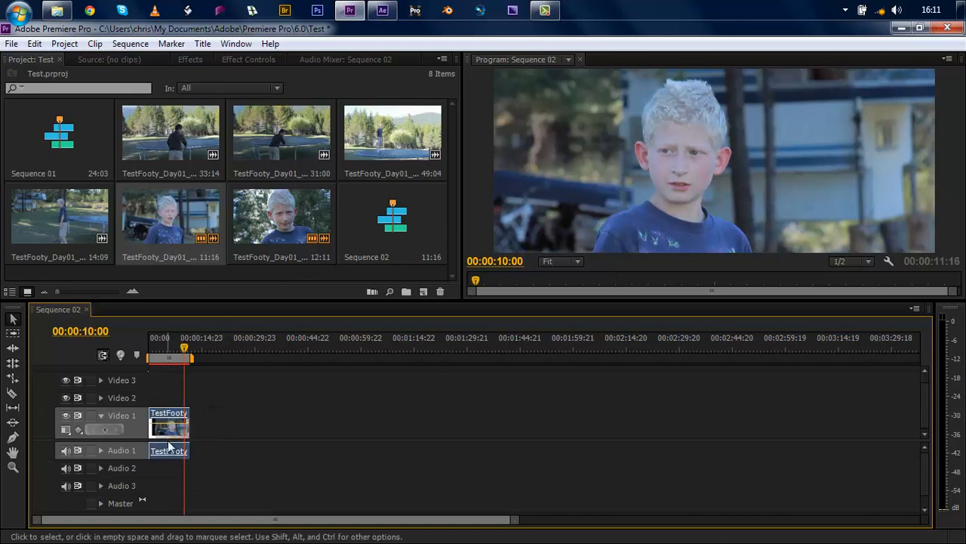
{"action": "left_click", "coordinate": [385, 12]}
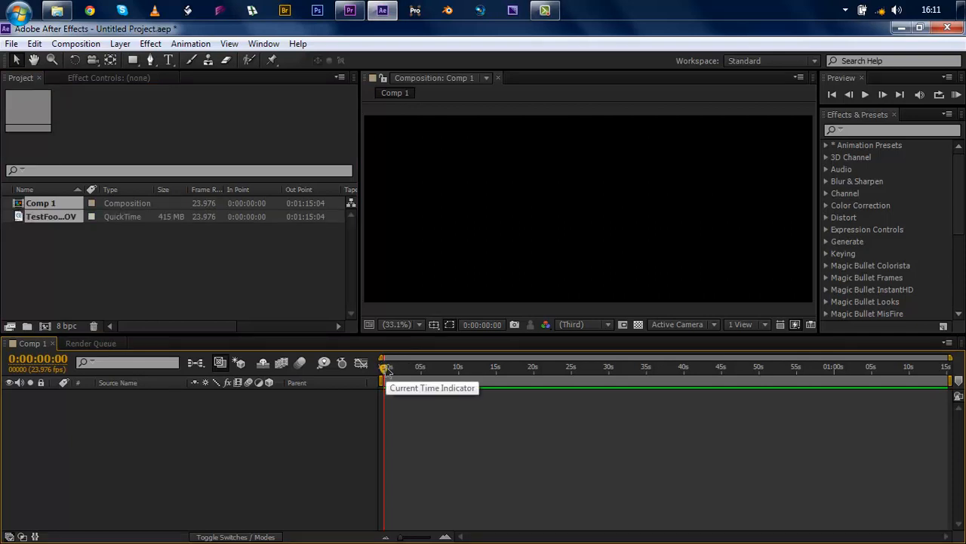
{"action": "key", "text": "ctrl+slash"}
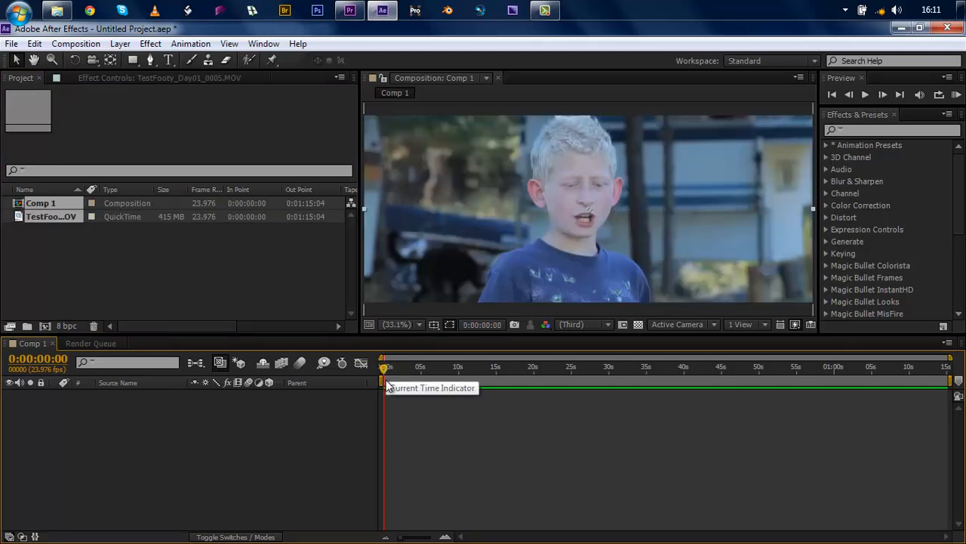
{"action": "left_click", "coordinate": [430, 366]}
{"action": "left_click_drag", "start_coordinate": [437, 366], "coordinate": [462, 367]}
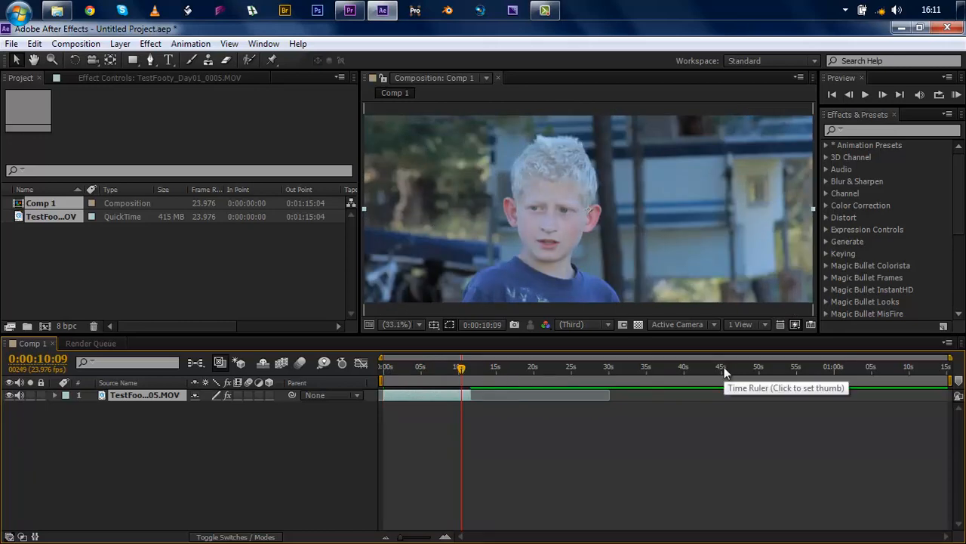
- Apply the Curves effect to the footage and bend its RGB curve into a gentle S shape for more contrast
{"action": "left_click", "coordinate": [854, 130]}
{"action": "type", "text": "curves"}
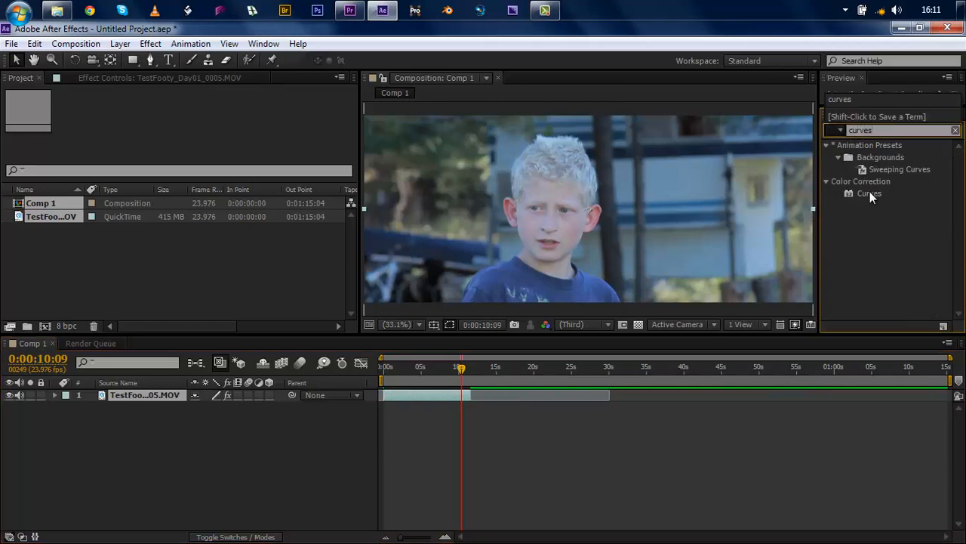
{"action": "left_click_drag", "start_coordinate": [869, 191], "coordinate": [558, 245]}
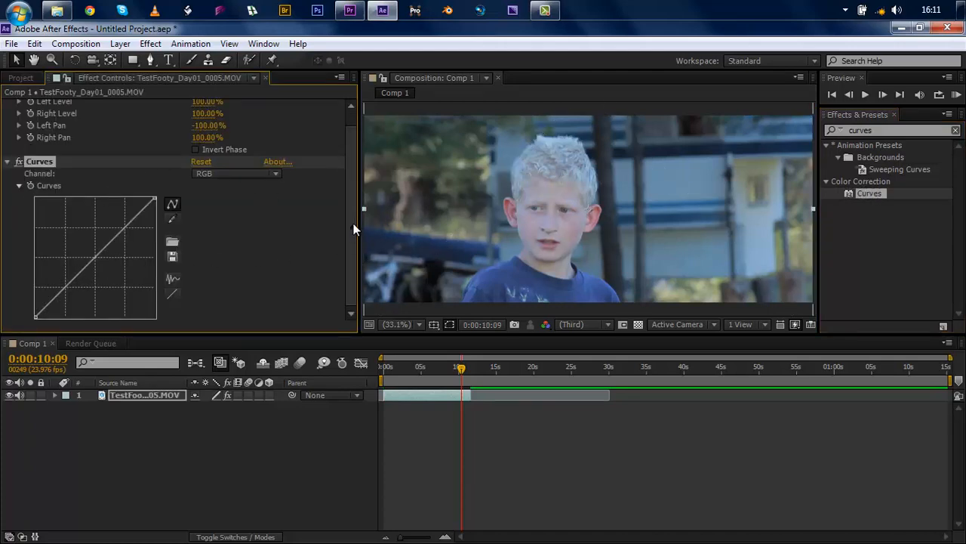
{"action": "scroll", "coordinate": [355, 227], "scroll_direction": "up", "scroll_amount": 1}
{"action": "scroll", "coordinate": [349, 257], "scroll_direction": "down", "scroll_amount": 1}
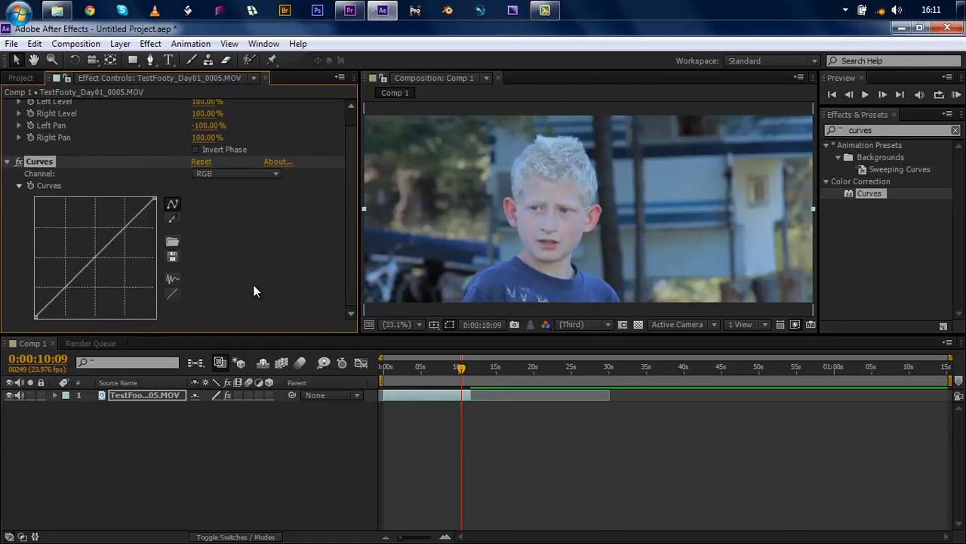
{"action": "left_click_drag", "start_coordinate": [63, 288], "coordinate": [76, 297]}
{"action": "left_click_drag", "start_coordinate": [119, 241], "coordinate": [119, 232]}
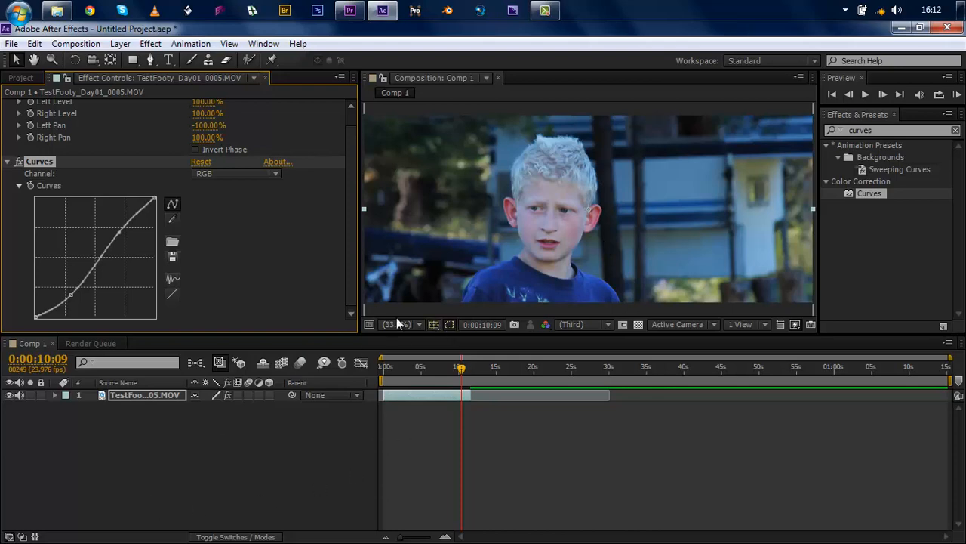
- Compare the footage with and without the Curves effect
{"action": "left_click", "coordinate": [18, 162]}
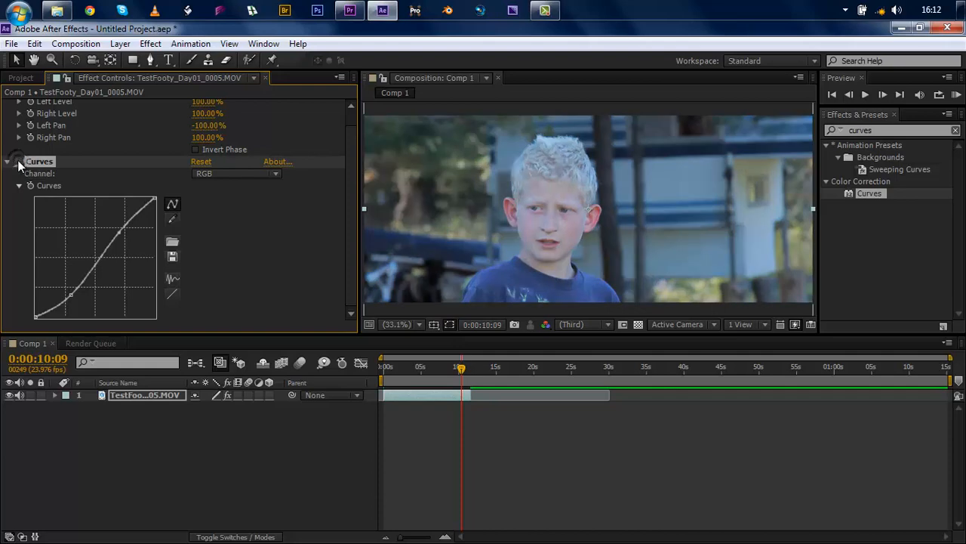
{"action": "left_click", "coordinate": [18, 161]}
{"action": "left_click", "coordinate": [18, 162]}
{"action": "left_click", "coordinate": [18, 162]}
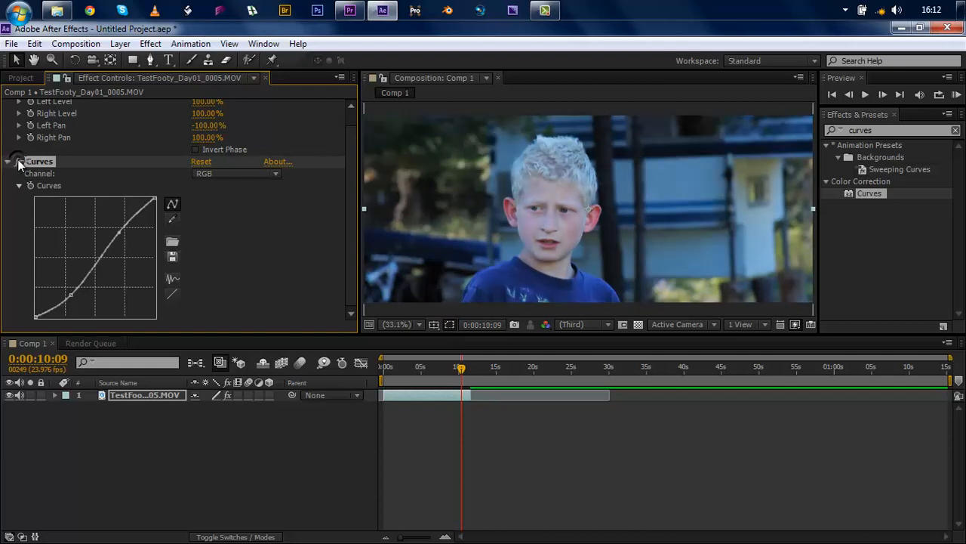
{"action": "left_click", "coordinate": [18, 162]}
{"action": "left_click", "coordinate": [18, 162]}
{"action": "left_click", "coordinate": [18, 161]}
{"action": "left_click", "coordinate": [18, 161]}
{"action": "left_click", "coordinate": [19, 162]}
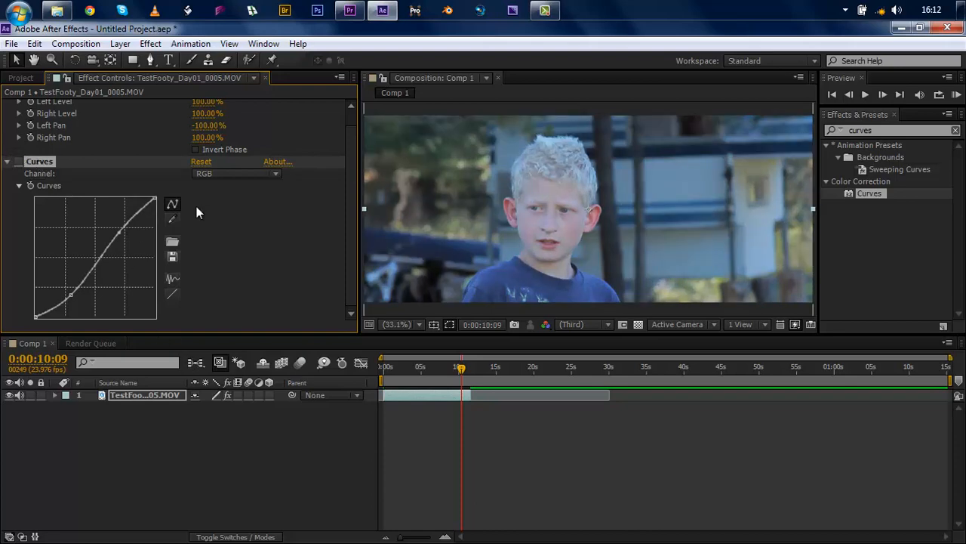
- Try a reset RGB curve with raised shadows and lowered midtones, and delete the Curves effect from the footage
{"action": "left_click", "coordinate": [175, 291]}
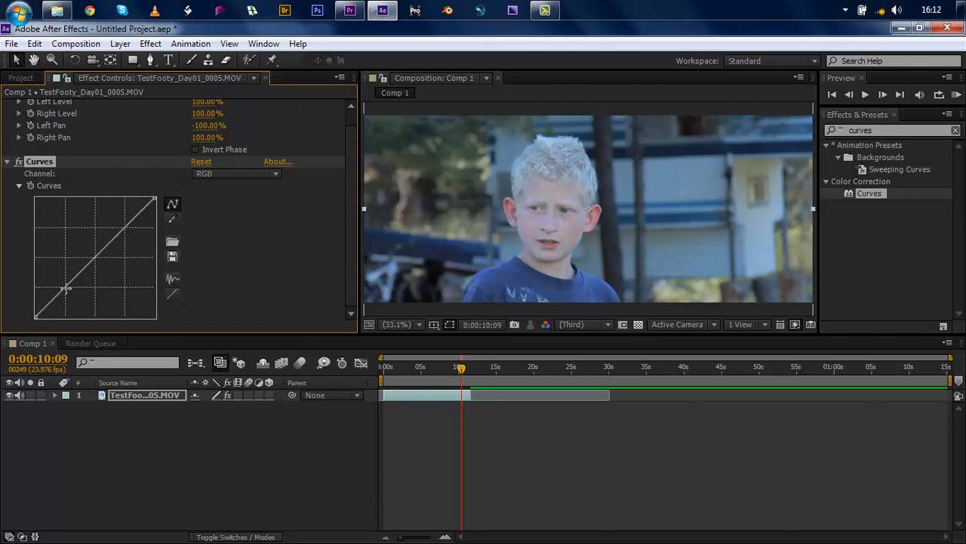
{"action": "left_click_drag", "start_coordinate": [66, 288], "coordinate": [94, 265]}
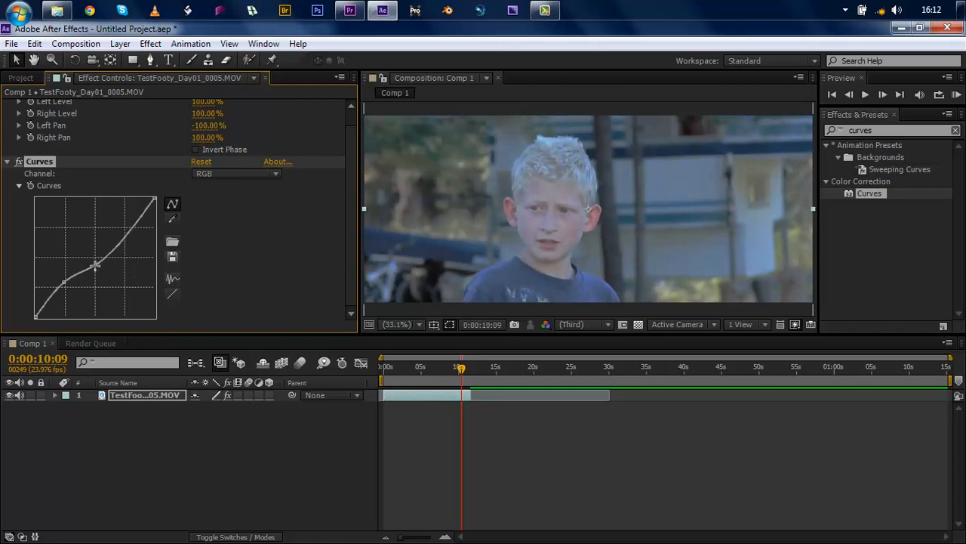
{"action": "left_click", "coordinate": [49, 161]}
{"action": "key", "text": "Delete"}
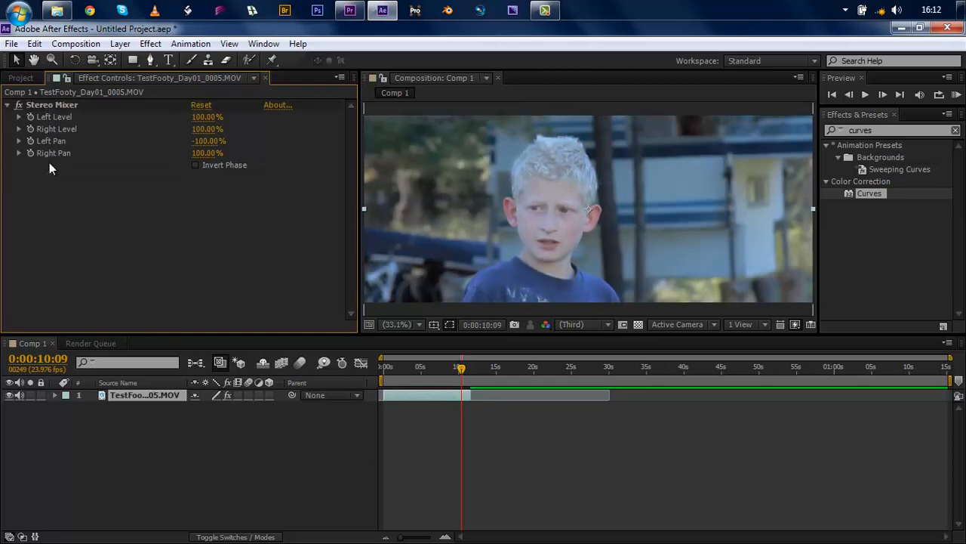
- Apply Colorista II to the footage and adjust its Primary 3-Way luminance with slightly darker midtones and brighter highlights
{"action": "left_click", "coordinate": [898, 131]}
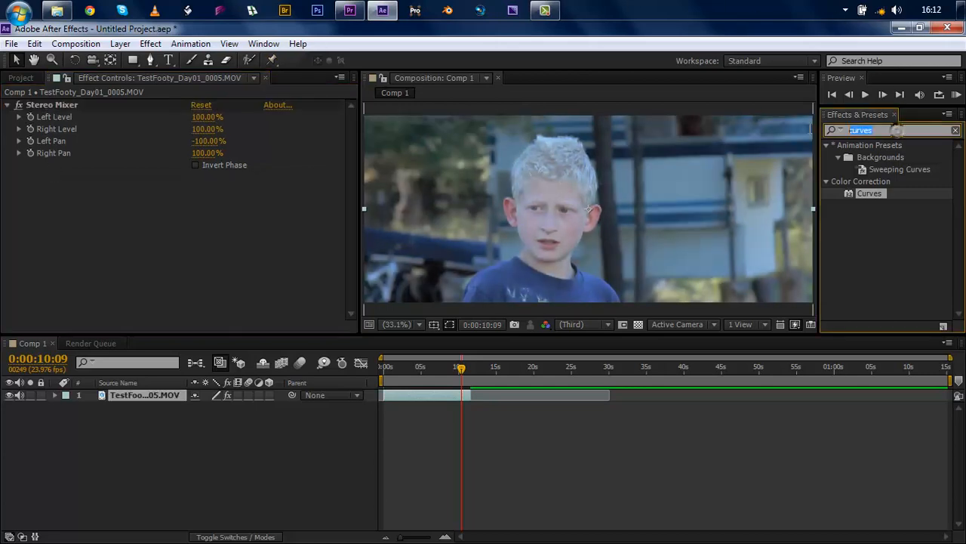
{"action": "type", "text": "colorist"}
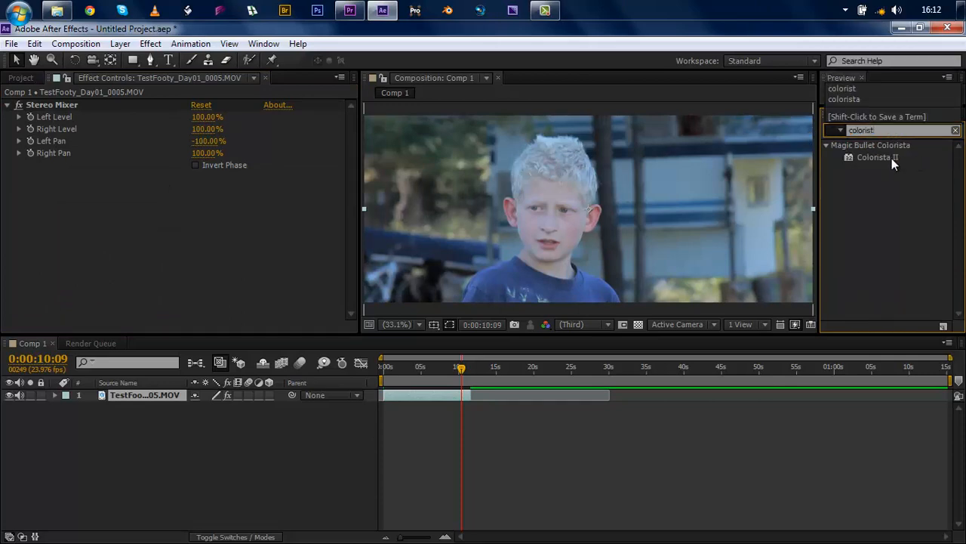
{"action": "left_click_drag", "start_coordinate": [891, 157], "coordinate": [598, 219]}
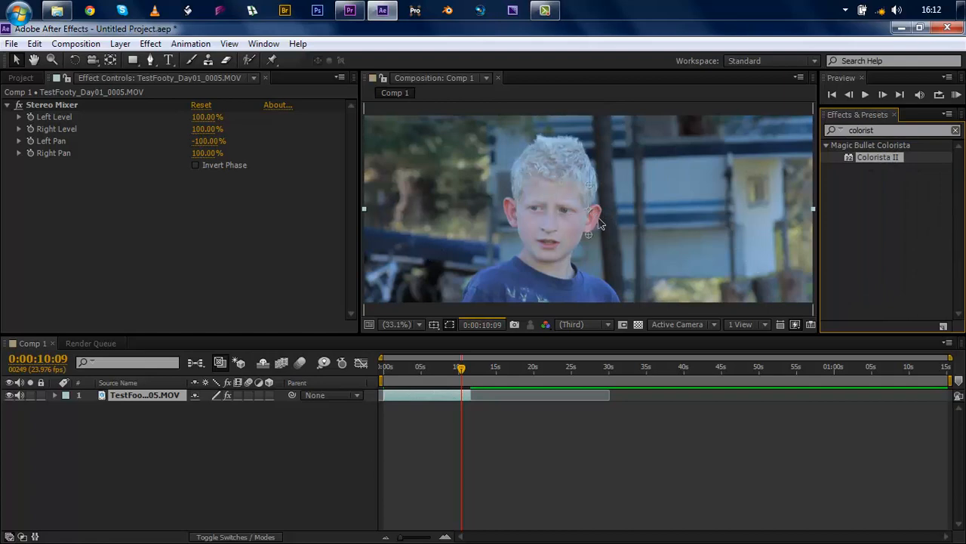
{"action": "mouse_move", "coordinate": [351, 184]}
{"action": "left_mouse_down"}
{"action": "mouse_move", "coordinate": [342, 308]}
{"action": "mouse_move", "coordinate": [348, 195]}
{"action": "left_mouse_up"}
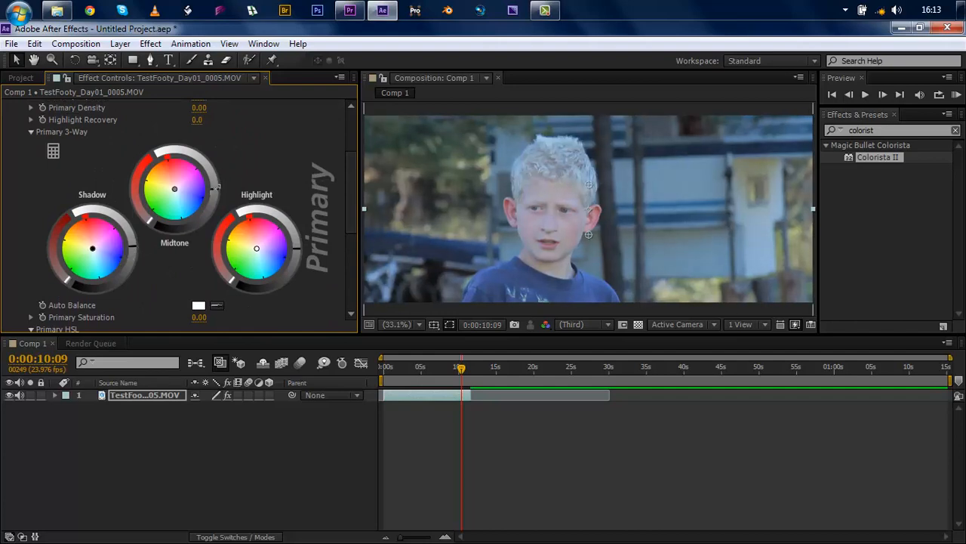
{"action": "left_click", "coordinate": [214, 195]}
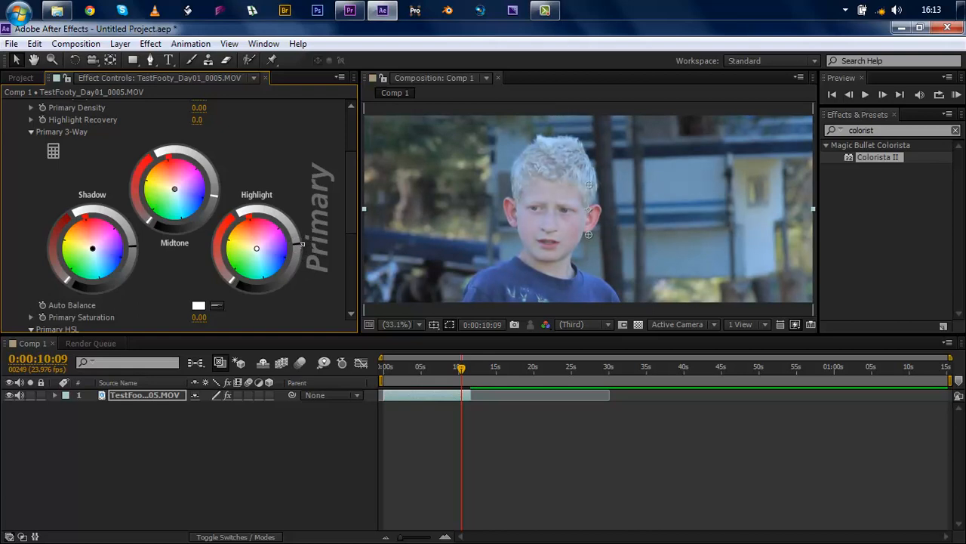
- Compare the footage with and without the Colorista II effect
{"action": "left_click_drag", "start_coordinate": [353, 203], "coordinate": [348, 129]}
{"action": "left_click", "coordinate": [19, 177]}
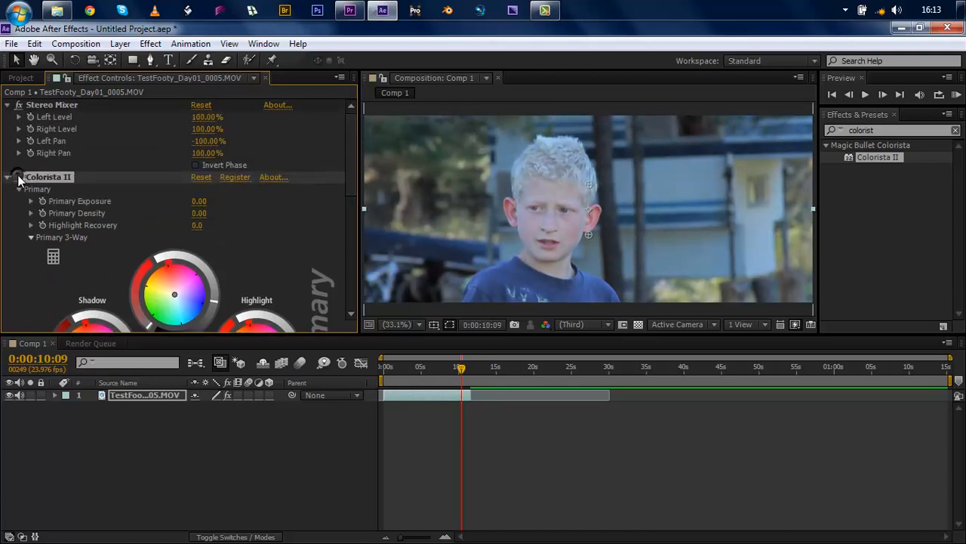
{"action": "left_click", "coordinate": [19, 178]}
{"action": "left_click", "coordinate": [19, 177]}
{"action": "left_click", "coordinate": [19, 178]}
{"action": "left_click", "coordinate": [19, 177]}
{"action": "left_click", "coordinate": [19, 178]}
{"action": "left_click", "coordinate": [18, 177]}
{"action": "left_click", "coordinate": [19, 177]}
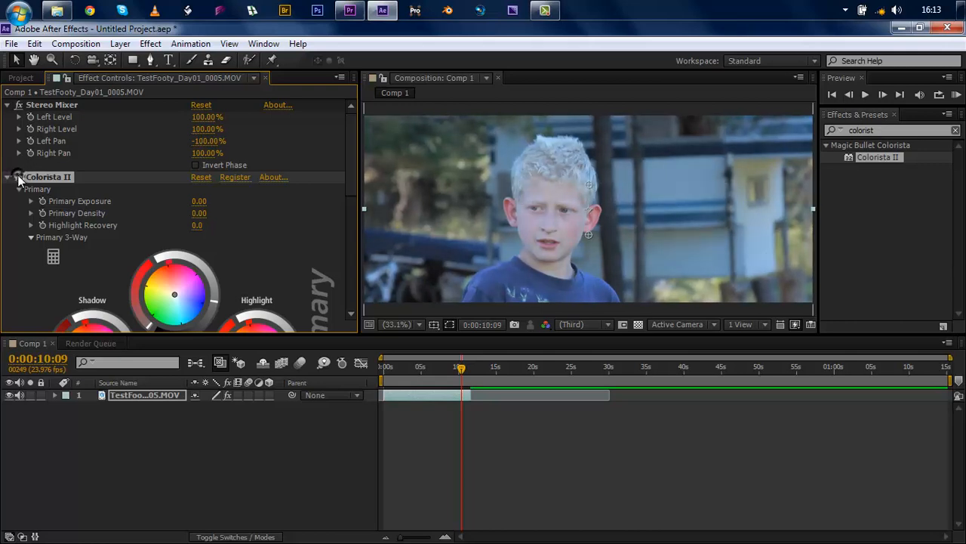
{"action": "left_click", "coordinate": [19, 177]}
{"action": "left_click", "coordinate": [19, 177]}
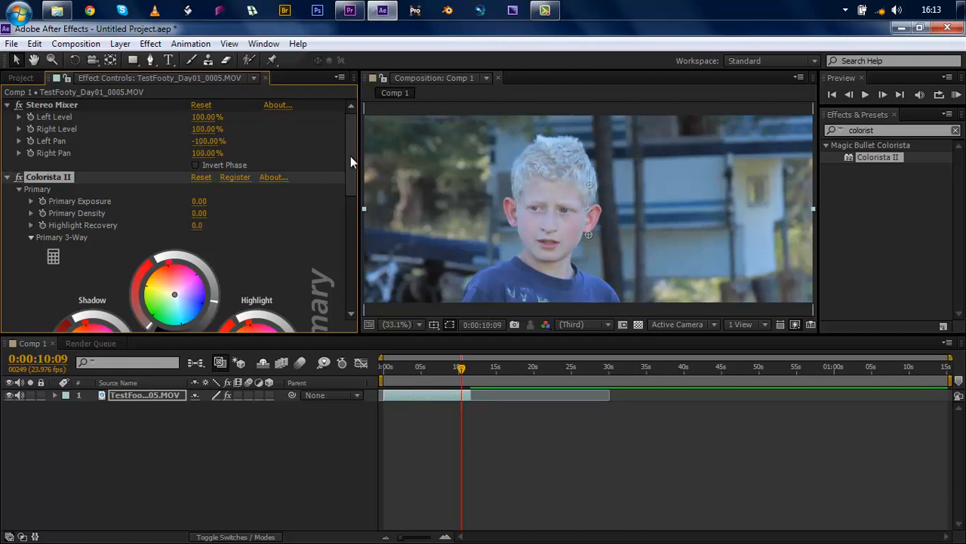
- Tint the Primary 3-Way shadows towards blue and the highlights towards orange
{"action": "mouse_move", "coordinate": [352, 161]}
{"action": "left_mouse_down"}
{"action": "mouse_move", "coordinate": [347, 229]}
{"action": "mouse_move", "coordinate": [354, 208]}
{"action": "mouse_move", "coordinate": [346, 174]}
{"action": "left_mouse_up"}
{"action": "mouse_move", "coordinate": [94, 267]}
{"action": "left_mouse_down"}
{"action": "mouse_move", "coordinate": [118, 272]}
{"action": "mouse_move", "coordinate": [102, 265]}
{"action": "left_mouse_up"}
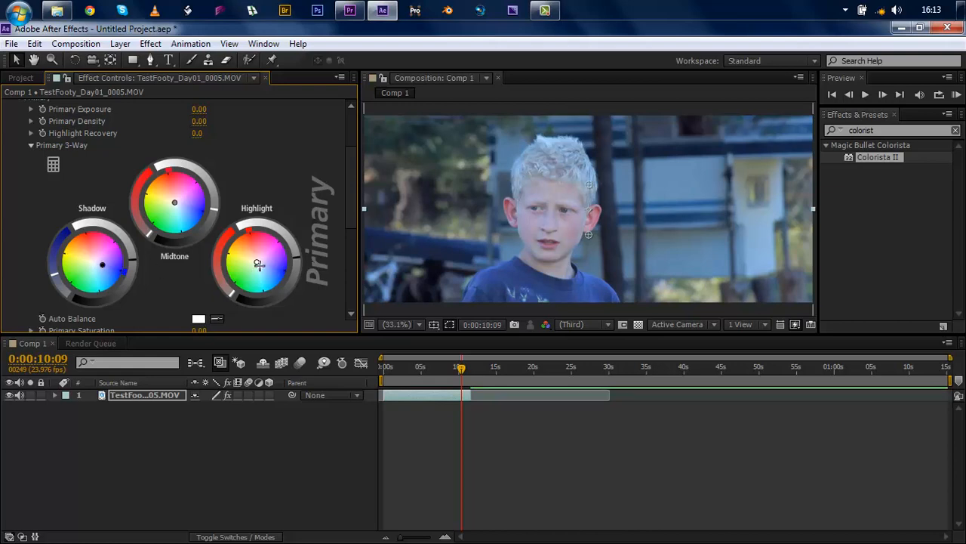
{"action": "left_click_drag", "start_coordinate": [257, 261], "coordinate": [250, 253]}
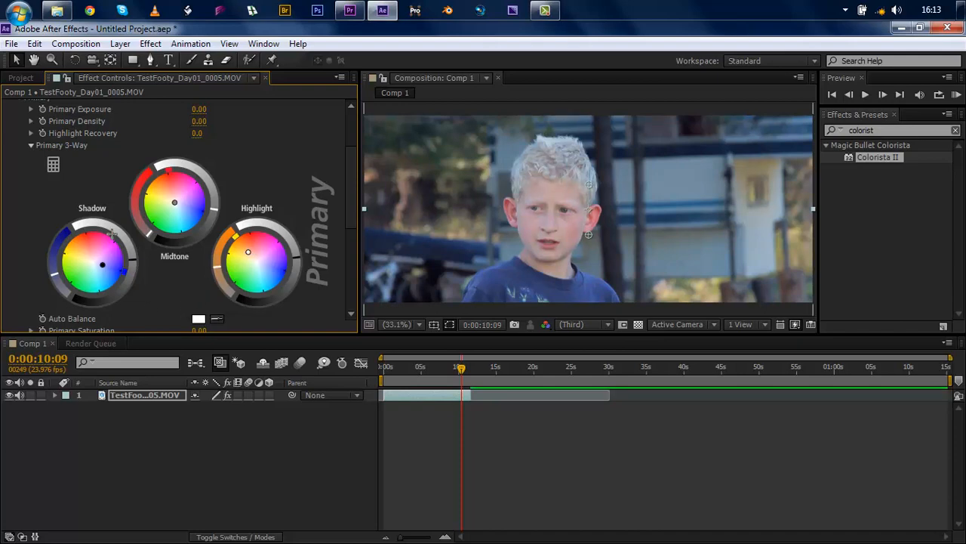
- Compare the footage layer with all its effects turned off and on
{"action": "left_click", "coordinate": [228, 394]}
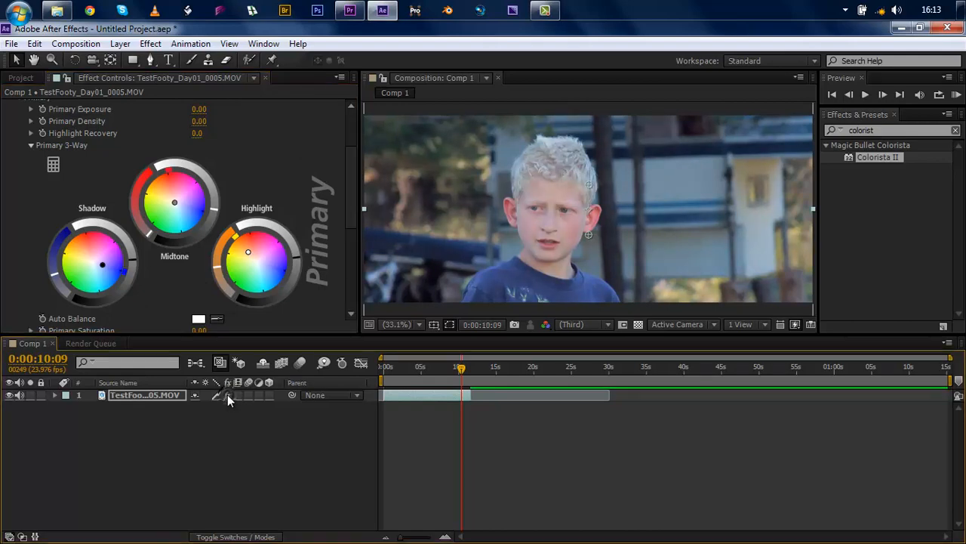
{"action": "left_click", "coordinate": [227, 394]}
{"action": "left_click", "coordinate": [226, 394]}
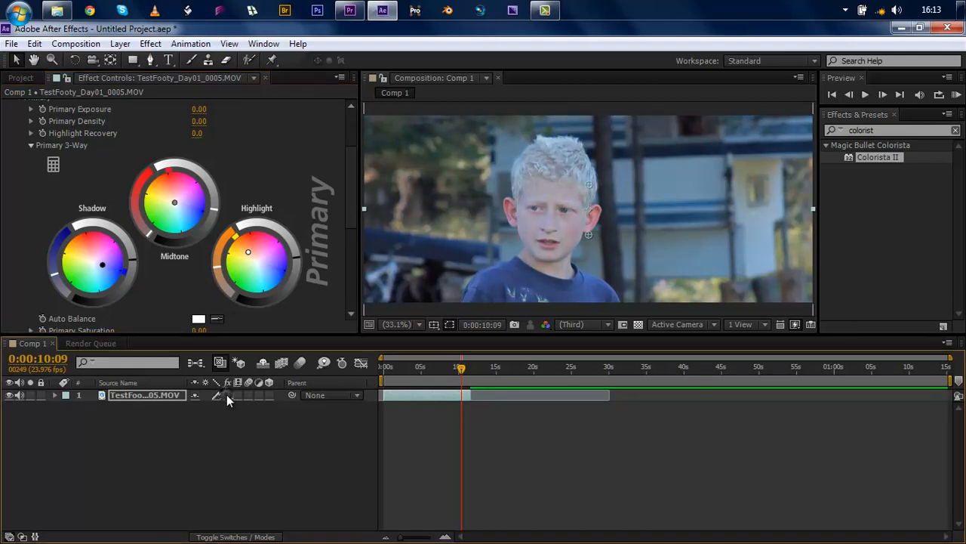
{"action": "left_click", "coordinate": [227, 394]}
{"action": "left_click", "coordinate": [226, 394]}
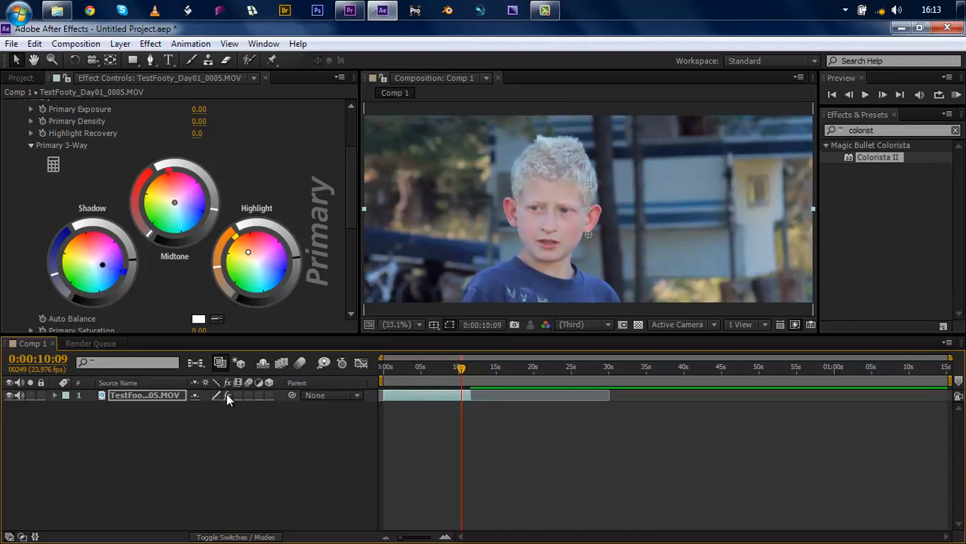
- Set Colorista II's Primary Saturation to 11
{"action": "left_click_drag", "start_coordinate": [349, 218], "coordinate": [351, 243]}
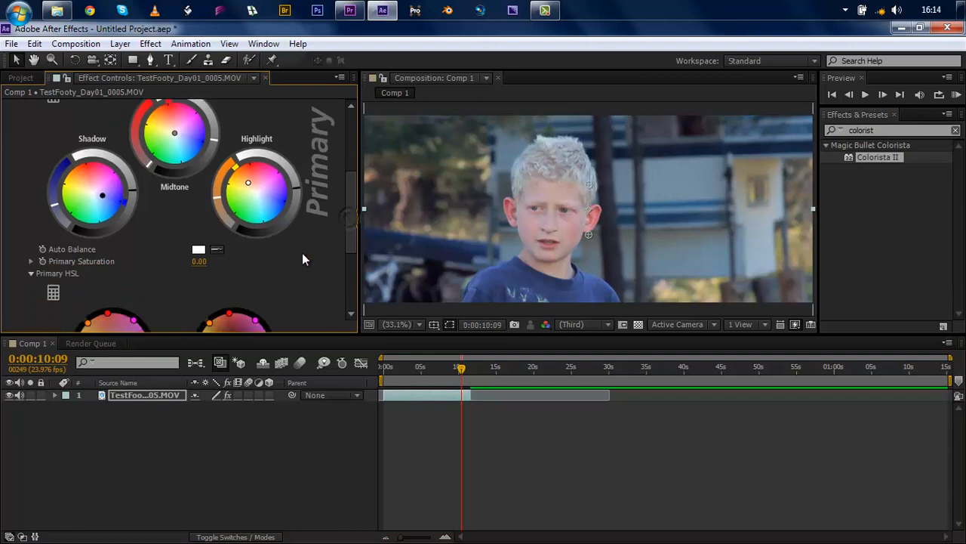
{"action": "mouse_move", "coordinate": [200, 261]}
{"action": "left_mouse_down"}
{"action": "mouse_move", "coordinate": [224, 261]}
{"action": "mouse_move", "coordinate": [203, 262]}
{"action": "left_mouse_up"}
{"action": "scroll", "coordinate": [80, 175], "scroll_direction": "down", "scroll_amount": 4}
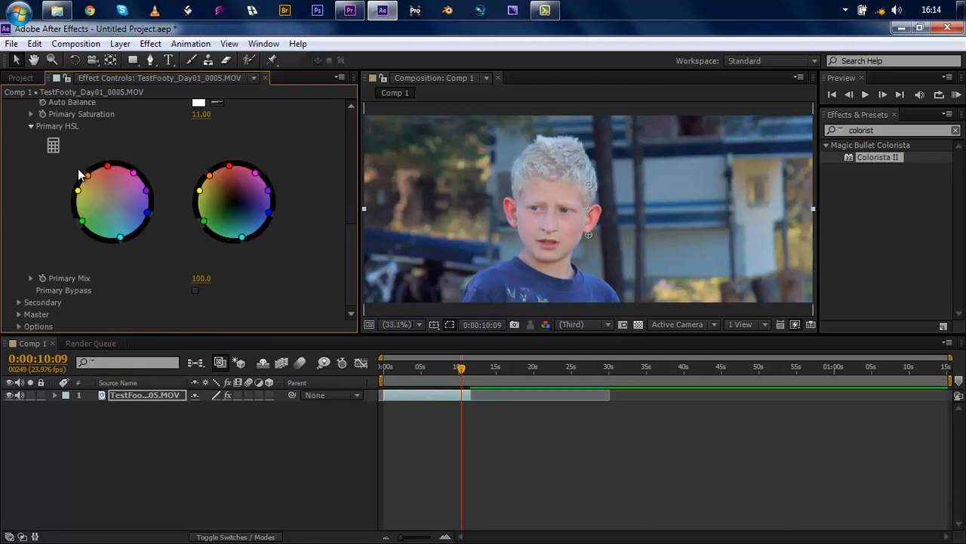
{"action": "left_click", "coordinate": [340, 217]}
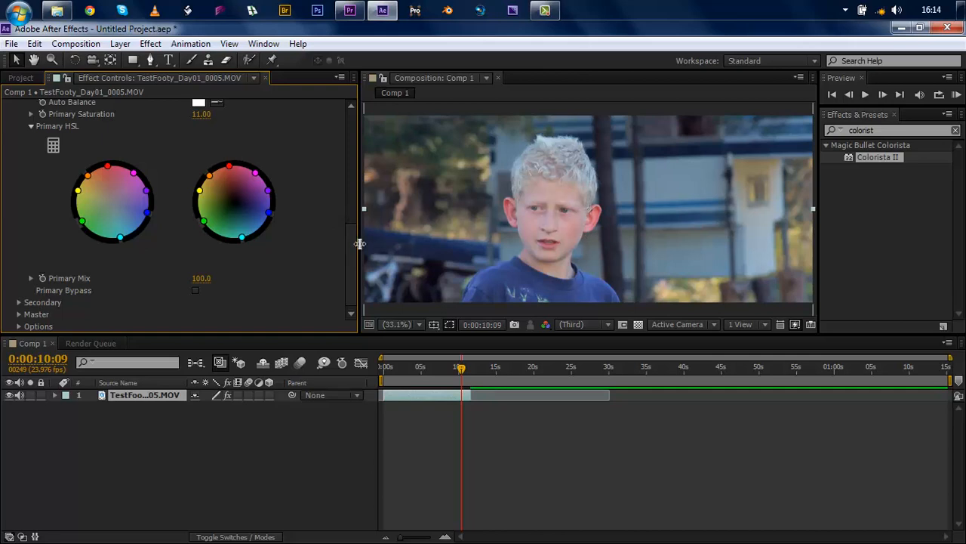
{"action": "left_click_drag", "start_coordinate": [359, 243], "coordinate": [356, 180]}
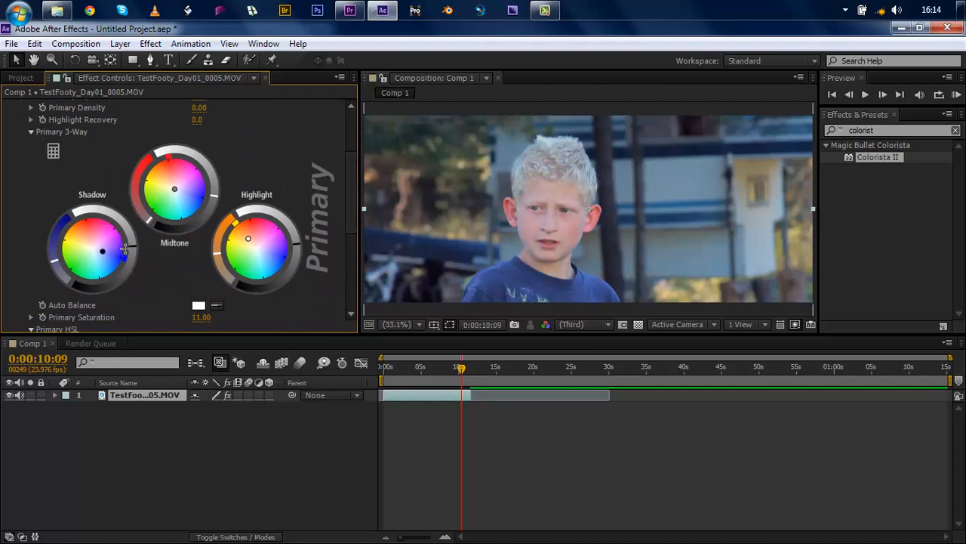